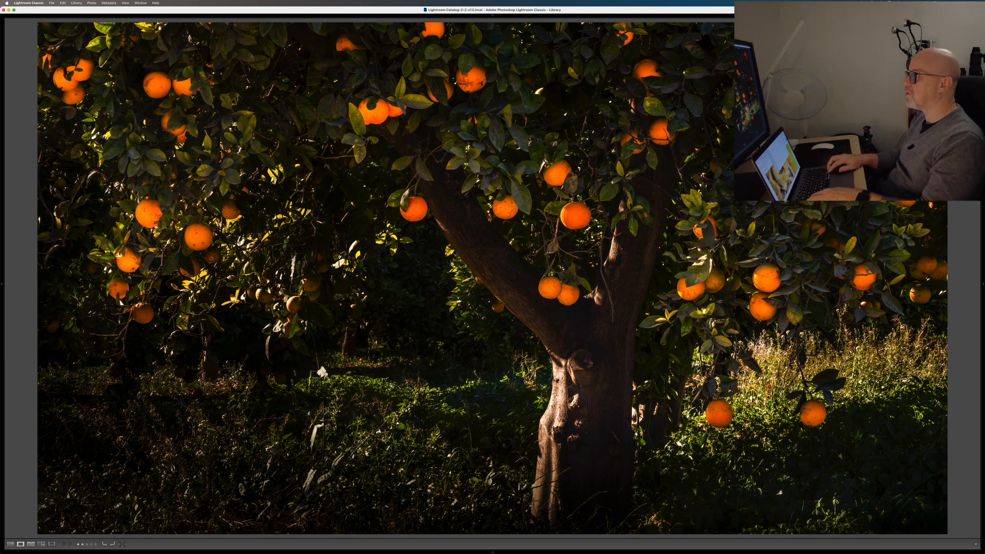
Switch to Photoshop and copy the close-up oranges photo into the orange tree document as a new layer covering the canvas
{"action": "key", "text": "Right"}
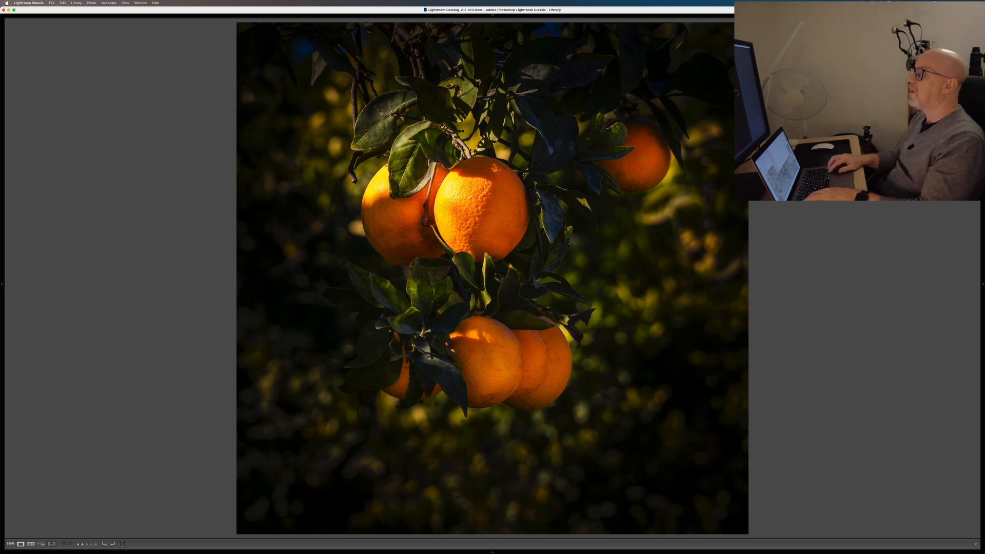
{"action": "key", "text": "super+Tab"}
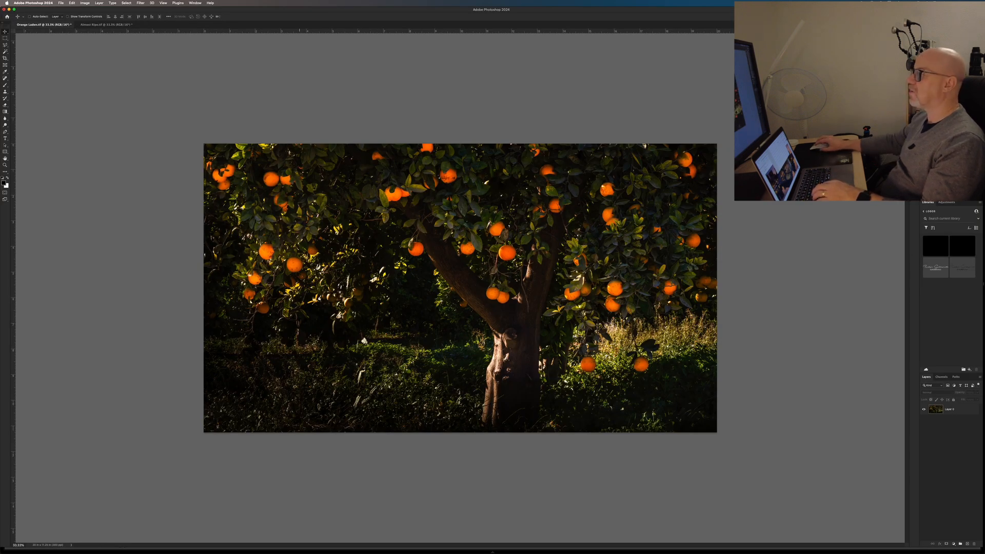
{"action": "left_click", "coordinate": [103, 25]}
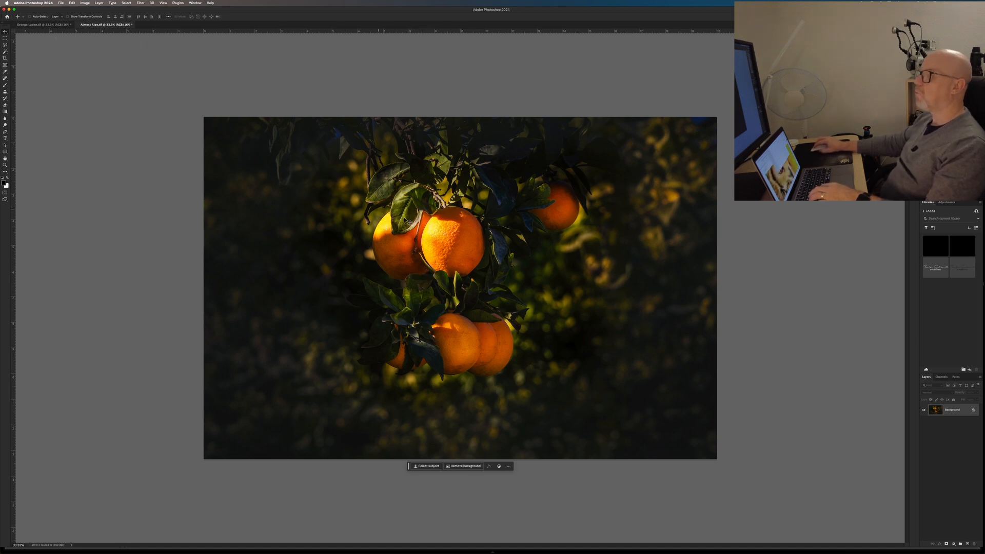
{"action": "left_click_drag", "start_coordinate": [446, 253], "coordinate": [479, 276]}
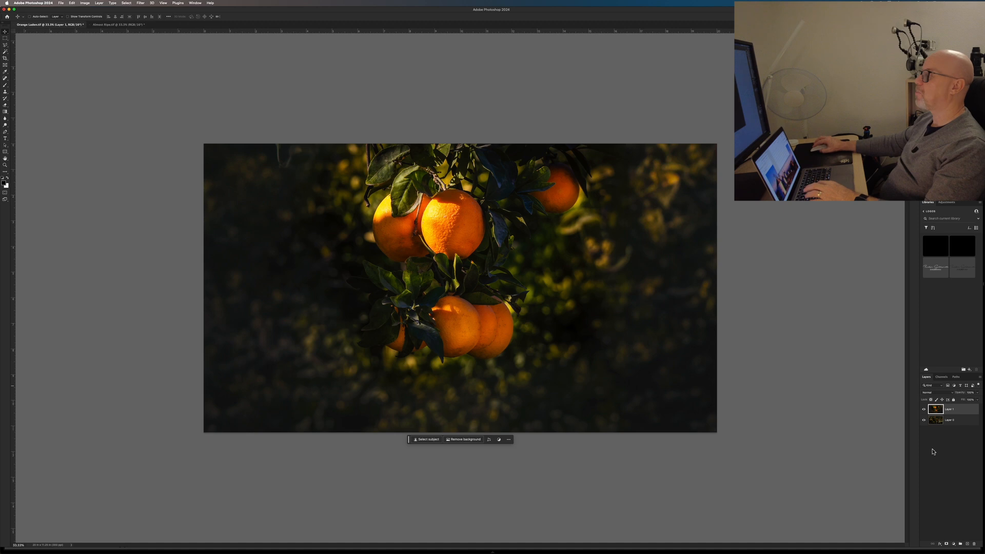
Lower the close-up oranges layer's opacity to about half so it blends with the tree photo beneath
{"action": "left_click", "coordinate": [978, 394]}
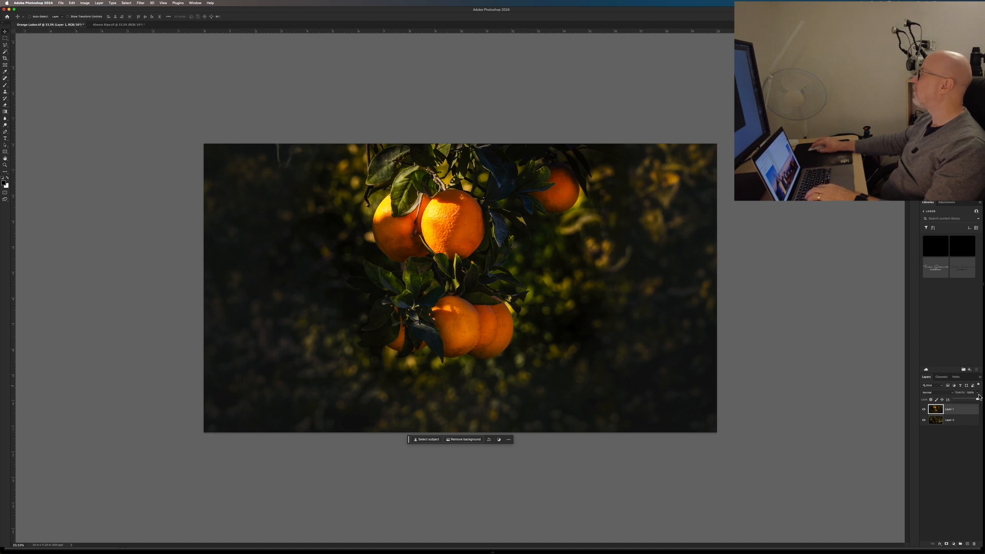
{"action": "left_click_drag", "start_coordinate": [978, 400], "coordinate": [966, 401]}
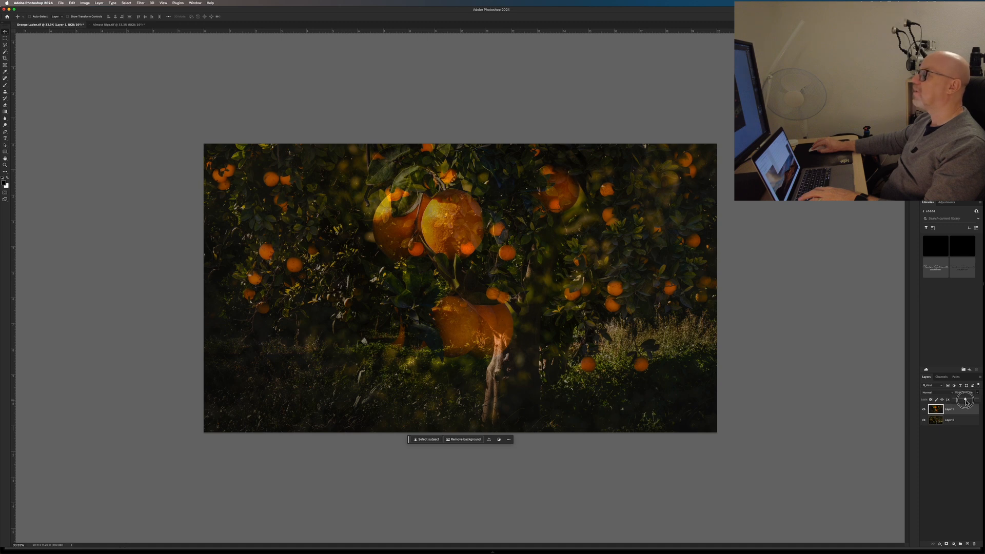
{"action": "left_click_drag", "start_coordinate": [965, 401], "coordinate": [967, 401]}
{"action": "left_click", "coordinate": [968, 445]}
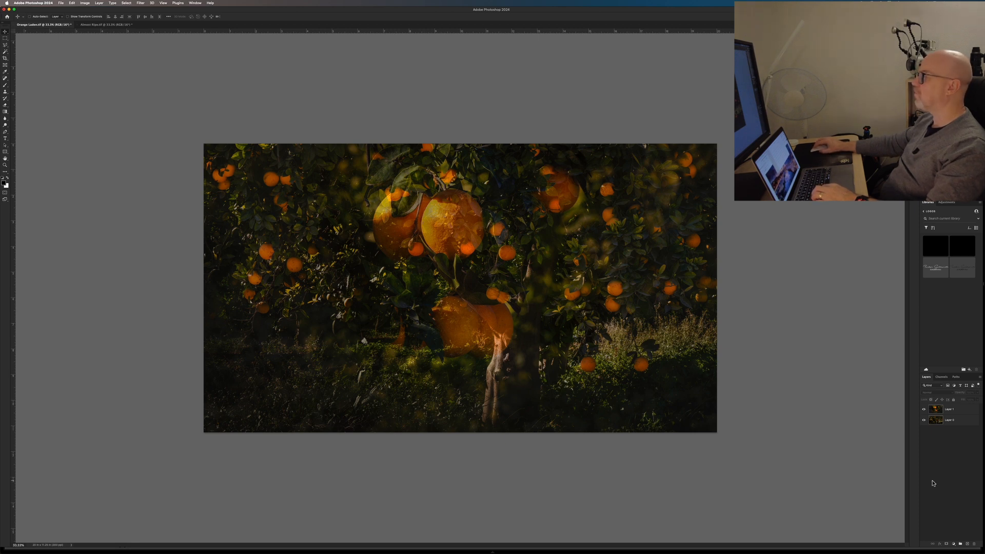
Enlarge the close-up oranges layer to about 121% with Free Transform, extending it beyond the canvas with the big oranges shifted towards the left
{"action": "left_click", "coordinate": [940, 409]}
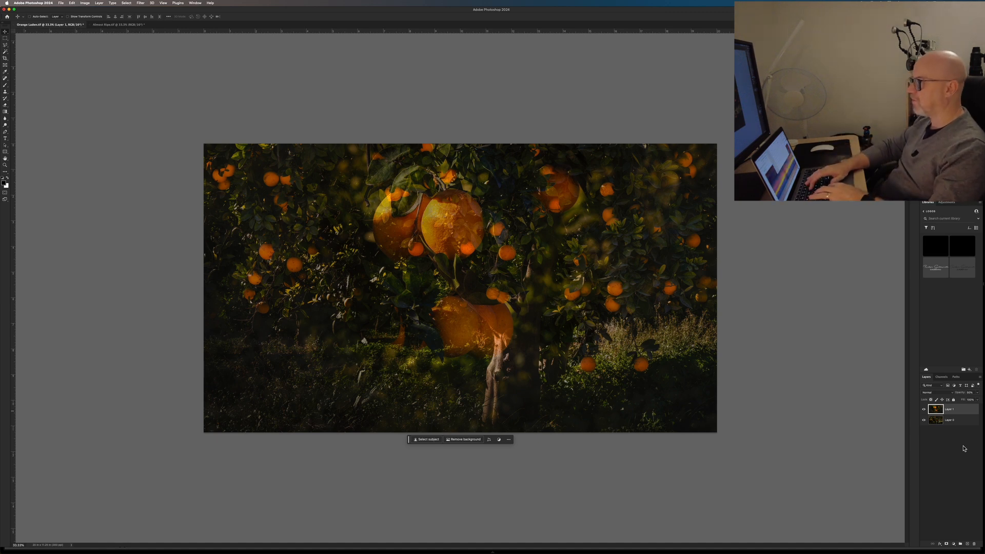
{"action": "key", "text": "ctrl+t"}
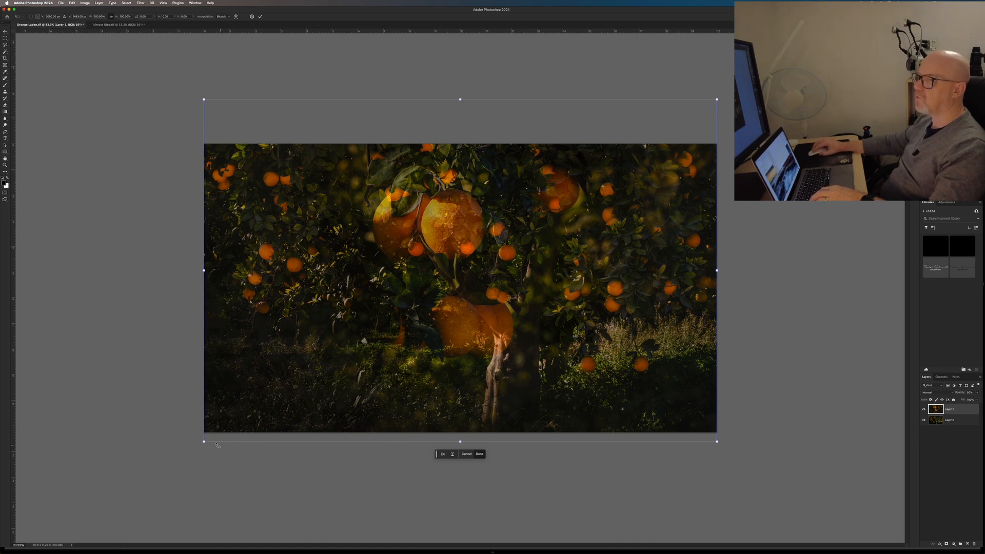
{"action": "left_click_drag", "start_coordinate": [203, 442], "coordinate": [75, 463]}
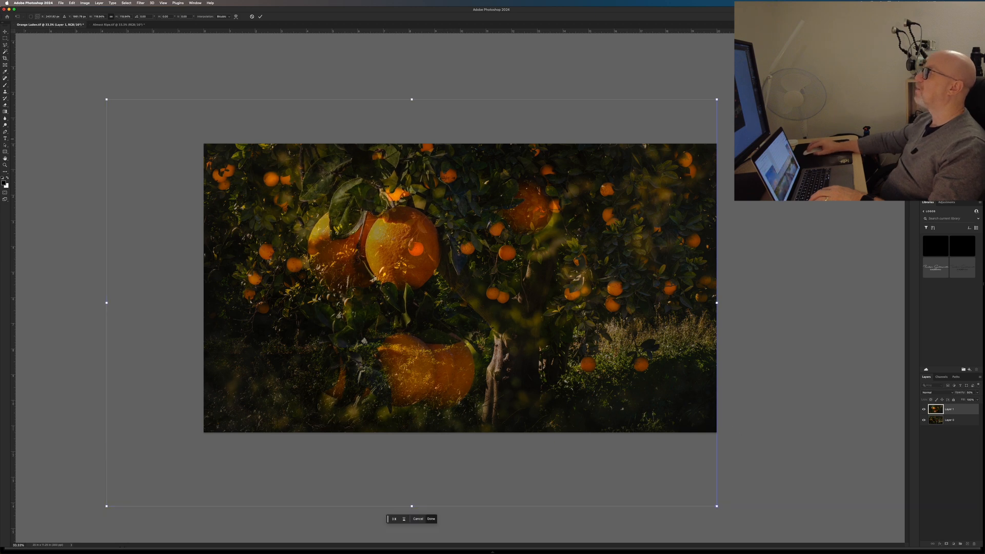
{"action": "left_click_drag", "start_coordinate": [718, 302], "coordinate": [727, 302]}
{"action": "left_click_drag", "start_coordinate": [634, 302], "coordinate": [633, 304]}
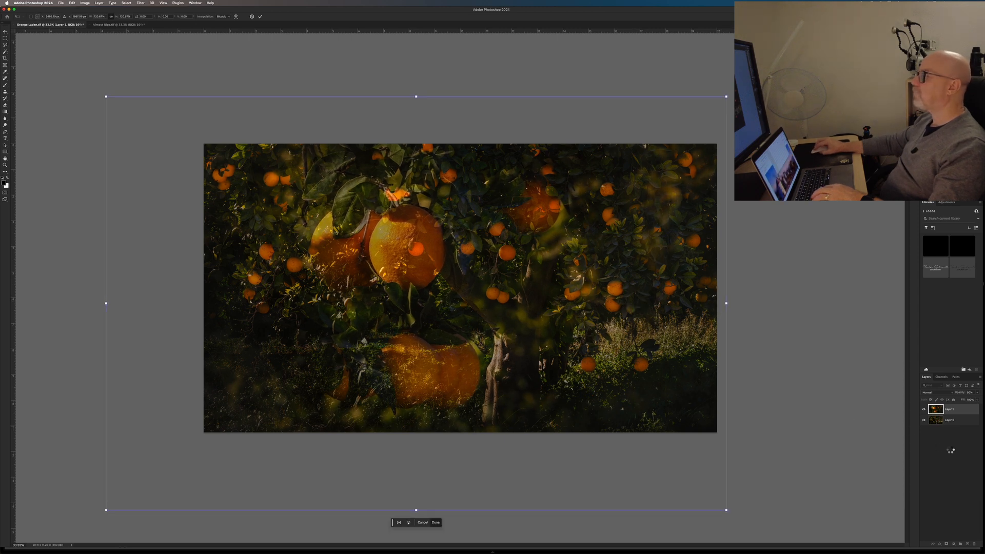
{"action": "key", "text": "Return"}
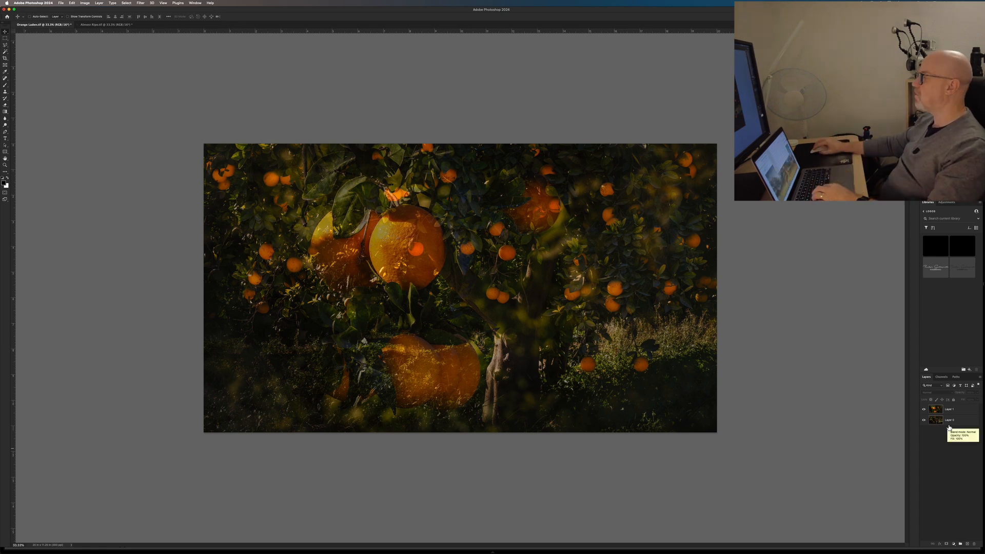
Add a Brightness/Contrast adjustment layer above the blended orange photos and raise both brightness and contrast
{"action": "left_click", "coordinate": [954, 544]}
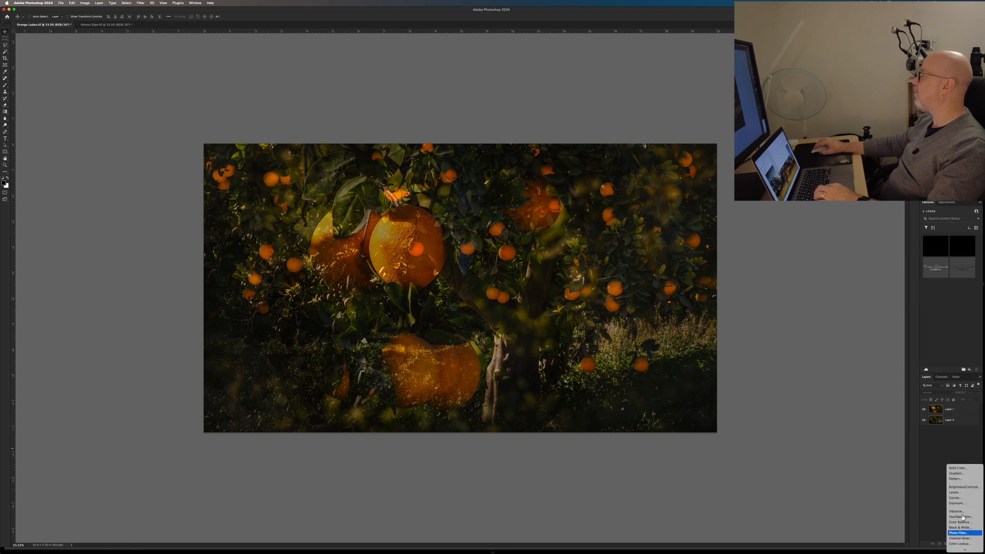
{"action": "left_click", "coordinate": [961, 487]}
{"action": "left_click_drag", "start_coordinate": [805, 207], "coordinate": [814, 217]}
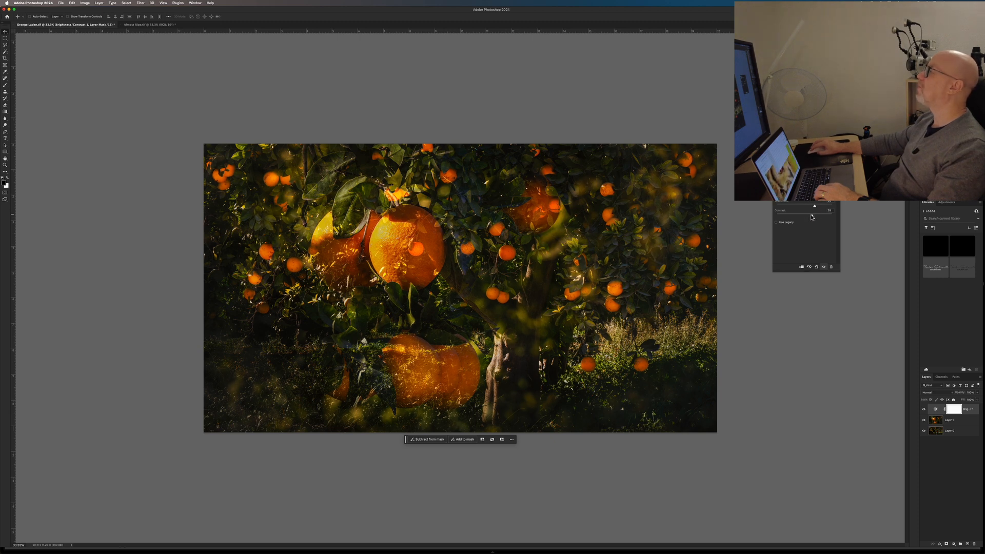
{"action": "left_click", "coordinate": [775, 175]}
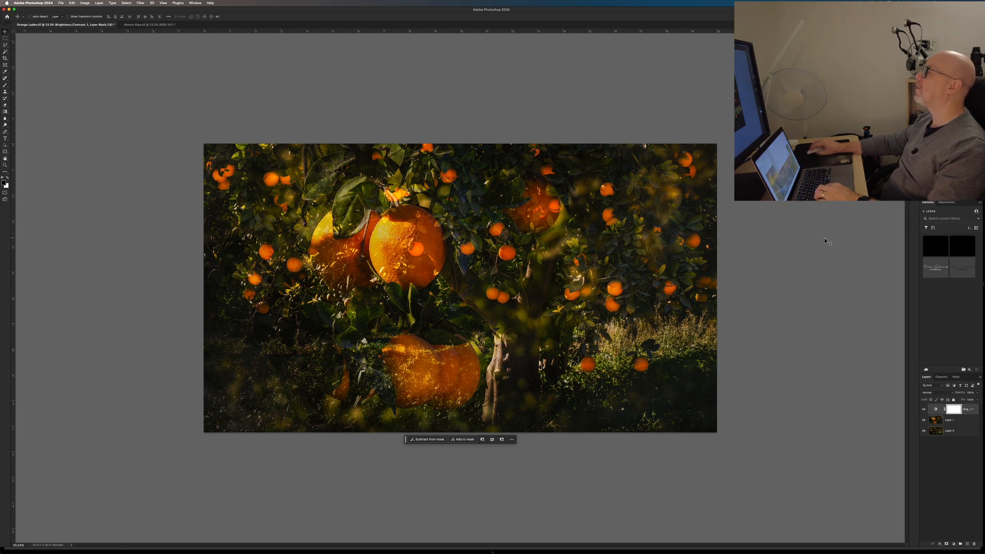
{"action": "left_click", "coordinate": [948, 484]}
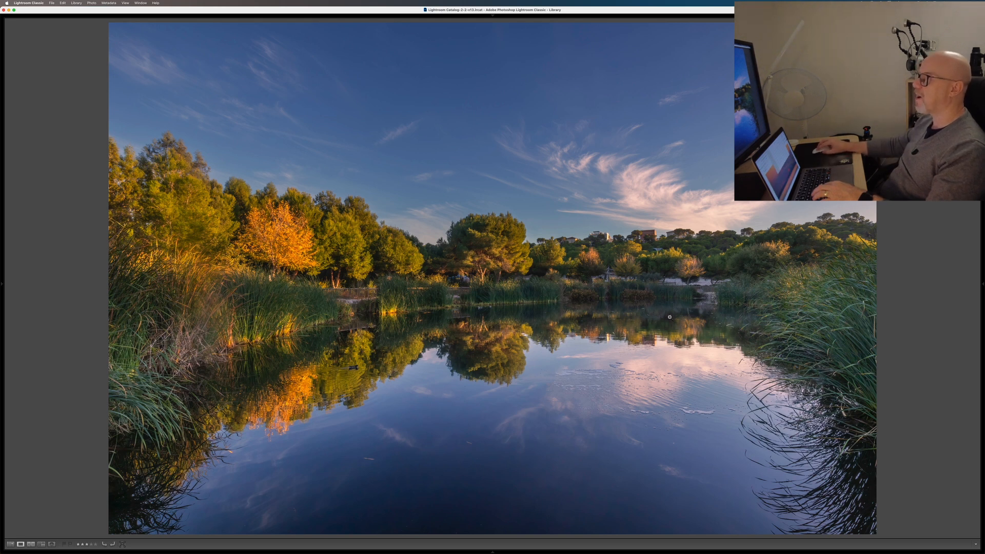
Switch from Lightroom to Photoshop and use the Move tool to copy the reed reflection photo into the lake landscape document as a layer
{"action": "key", "text": "Right"}
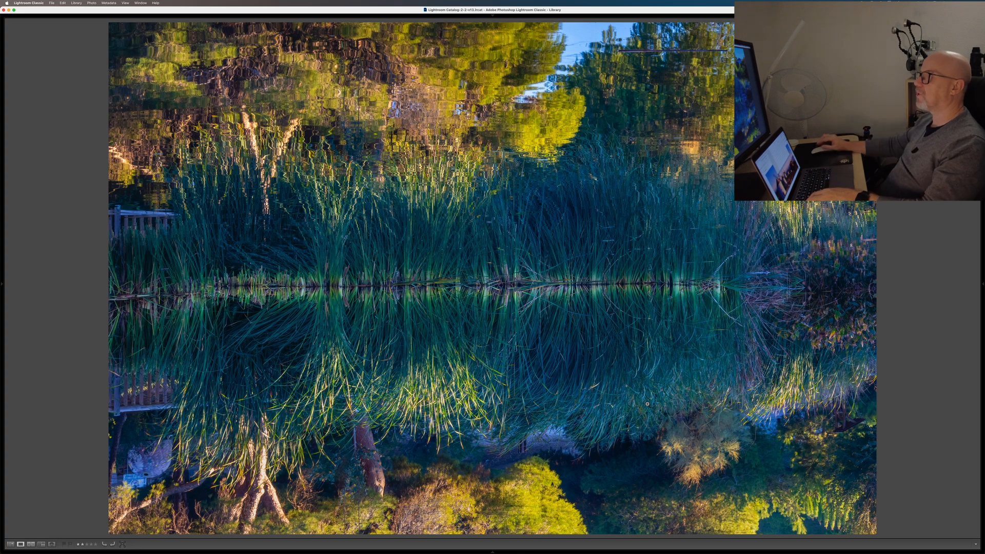
{"action": "key", "text": "shift+Tab"}
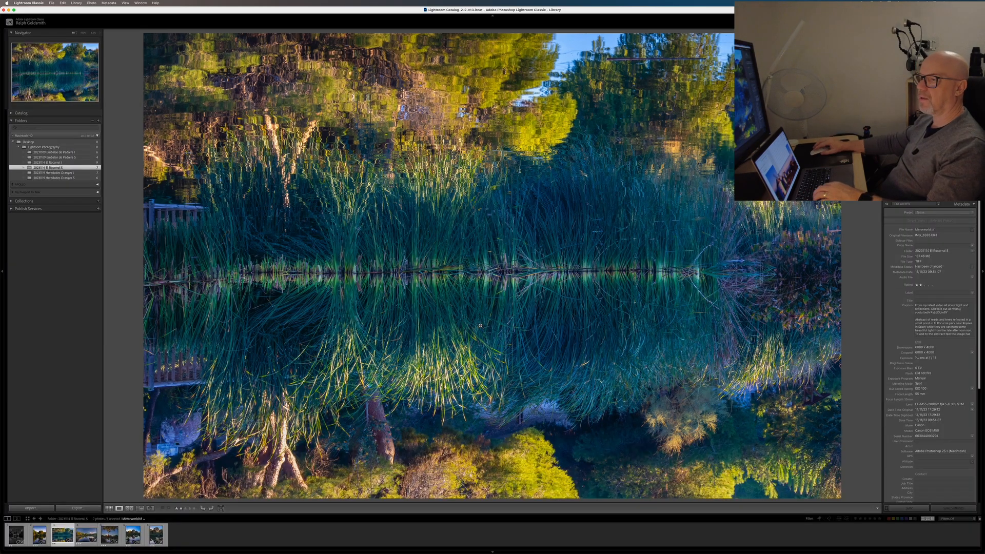
{"action": "key", "text": "super+Tab"}
{"action": "left_click", "coordinate": [155, 25]}
{"action": "left_click", "coordinate": [4, 33]}
{"action": "left_click", "coordinate": [476, 314]}
{"action": "left_click_drag", "start_coordinate": [476, 314], "coordinate": [485, 284]}
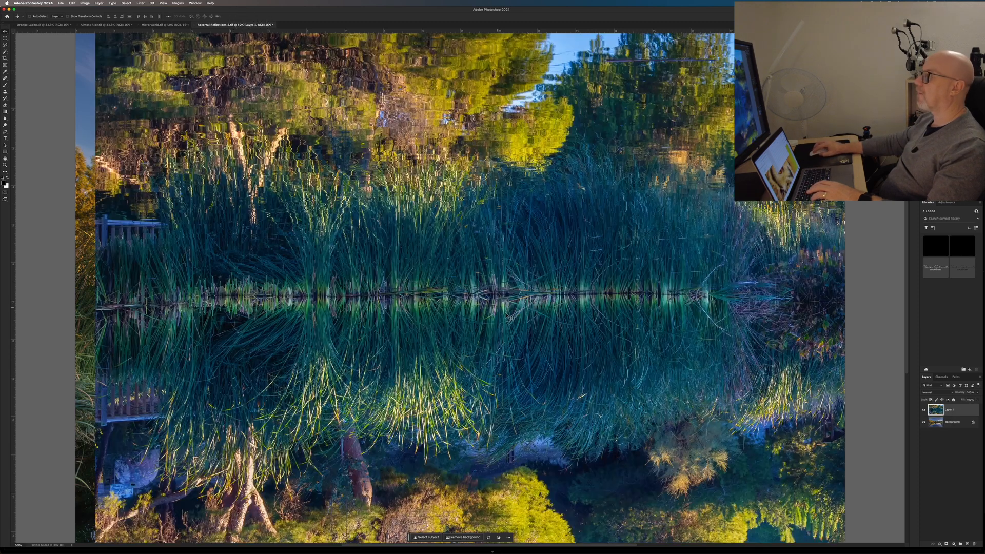
Move the reed reflection layer so its edges line up exactly with the canvas
{"action": "scroll", "coordinate": [579, 357], "scroll_direction": "down", "scroll_amount": 3}
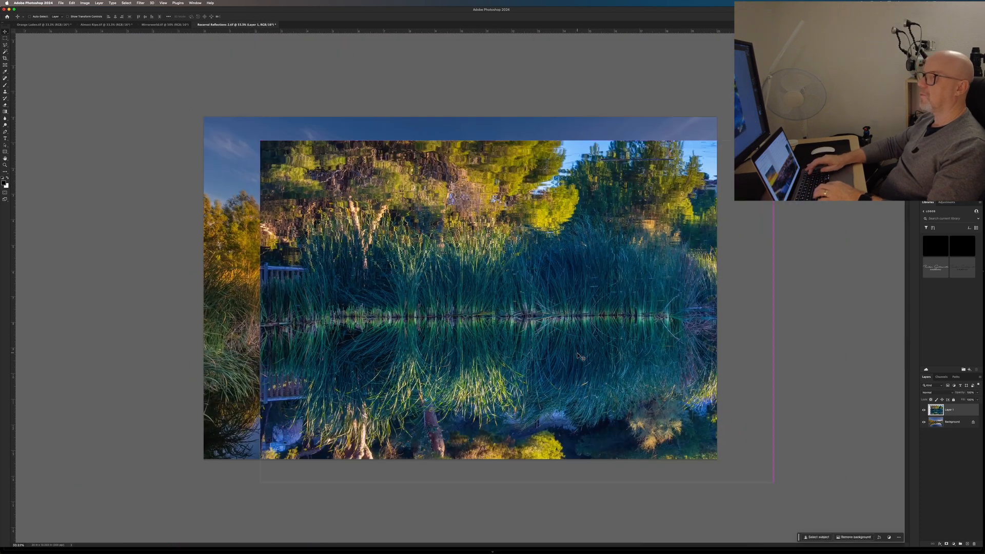
{"action": "left_click_drag", "start_coordinate": [572, 312], "coordinate": [518, 284]}
{"action": "left_click_drag", "start_coordinate": [622, 335], "coordinate": [620, 335]}
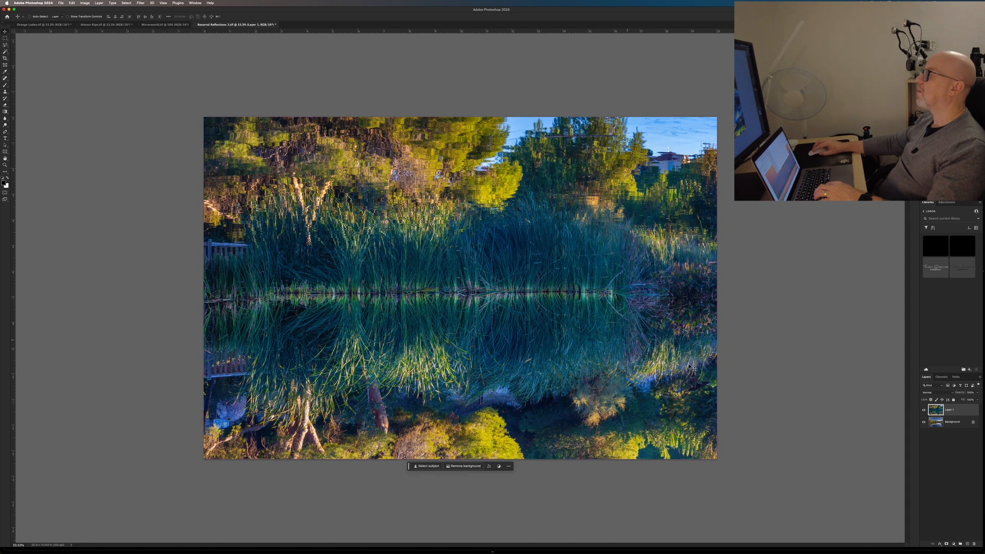
{"action": "left_click", "coordinate": [943, 467]}
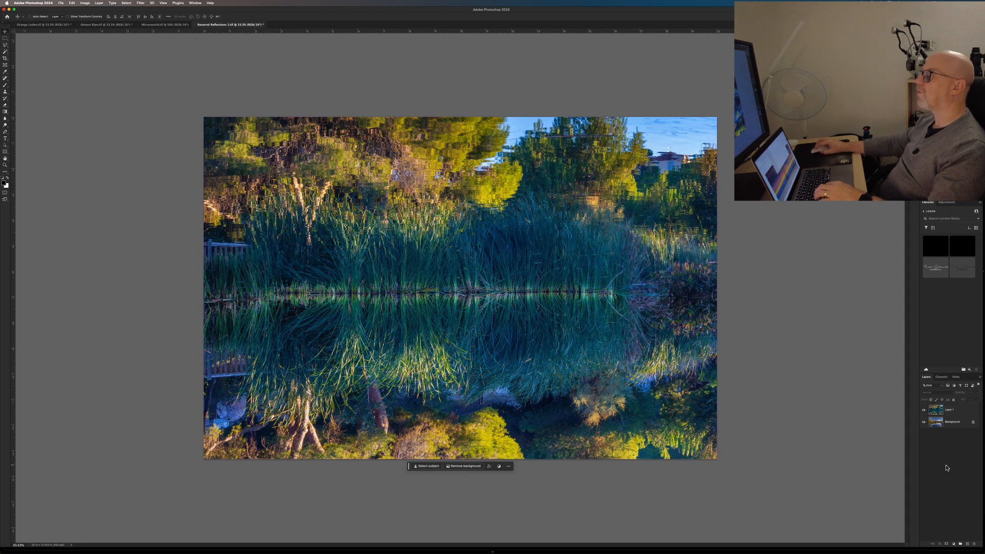
Lower the reed reflection layer's opacity to about half so the lake landscape shows through
{"action": "left_click", "coordinate": [935, 411]}
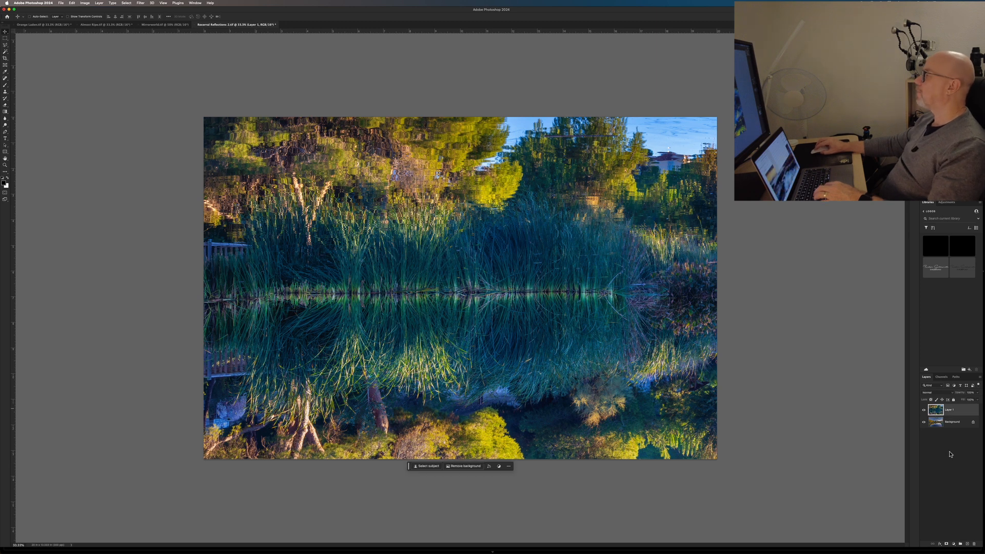
{"action": "left_click", "coordinate": [977, 394]}
{"action": "left_click_drag", "start_coordinate": [978, 402], "coordinate": [968, 403]}
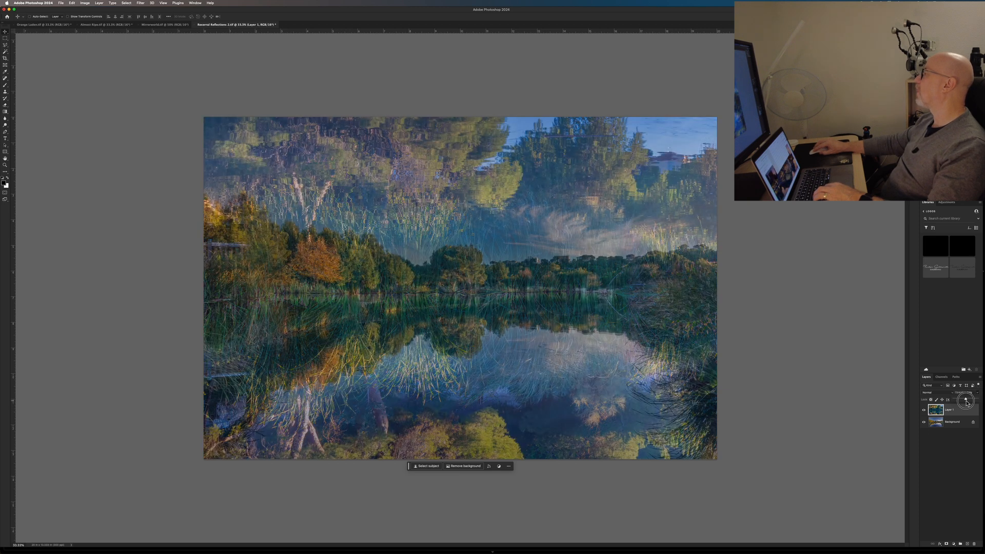
{"action": "left_click", "coordinate": [959, 480]}
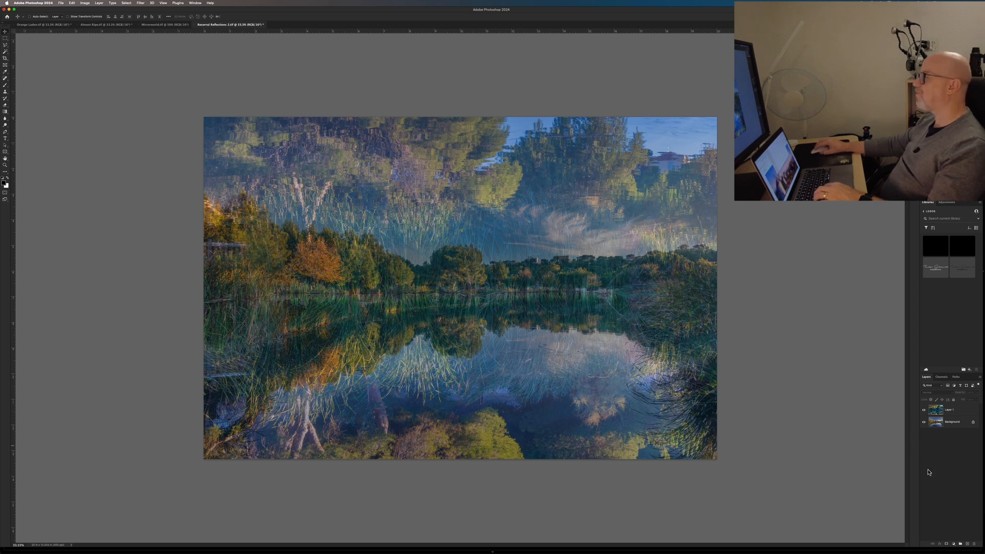
Add a Brightness/Contrast adjustment layer over the lake and reed blend and moderately raise brightness and contrast
{"action": "left_click", "coordinate": [954, 545]}
{"action": "left_click", "coordinate": [954, 490]}
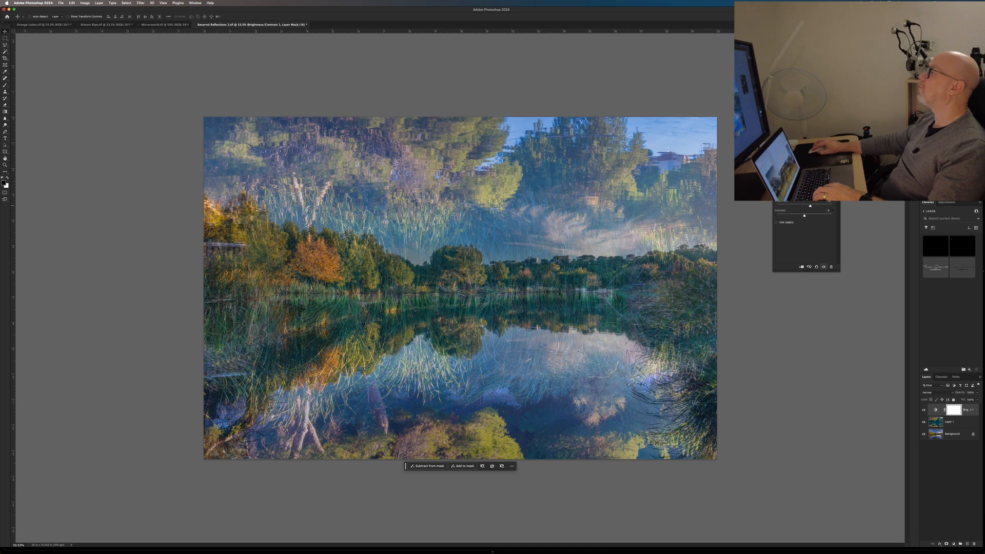
{"action": "left_click_drag", "start_coordinate": [804, 216], "coordinate": [810, 216]}
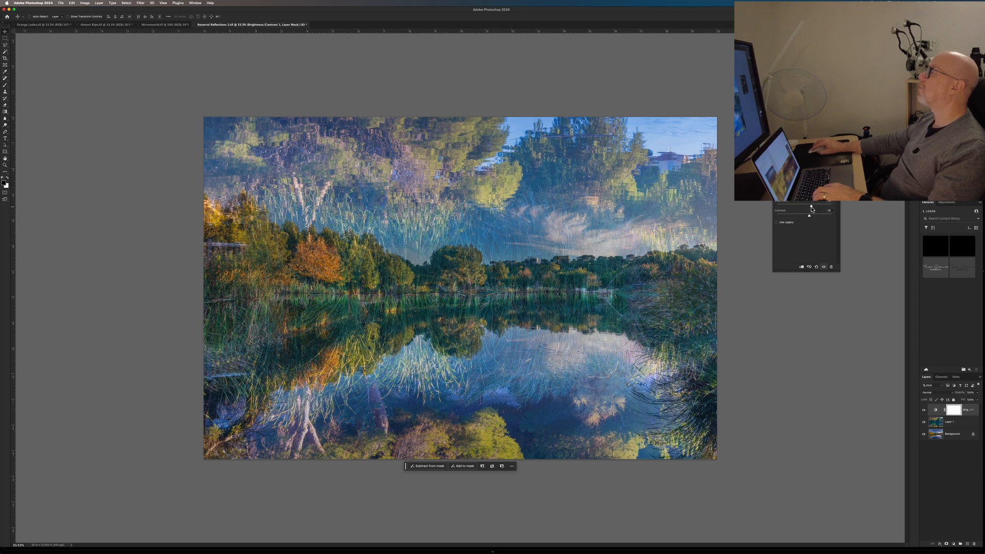
{"action": "double_click", "coordinate": [812, 209]}
{"action": "left_click_drag", "start_coordinate": [807, 207], "coordinate": [810, 208]}
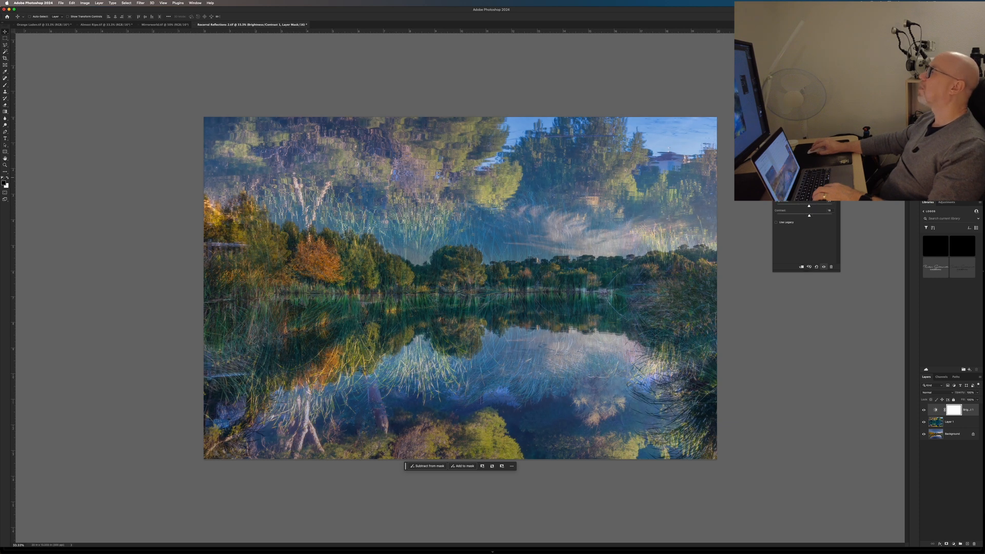
{"action": "left_click", "coordinate": [775, 170]}
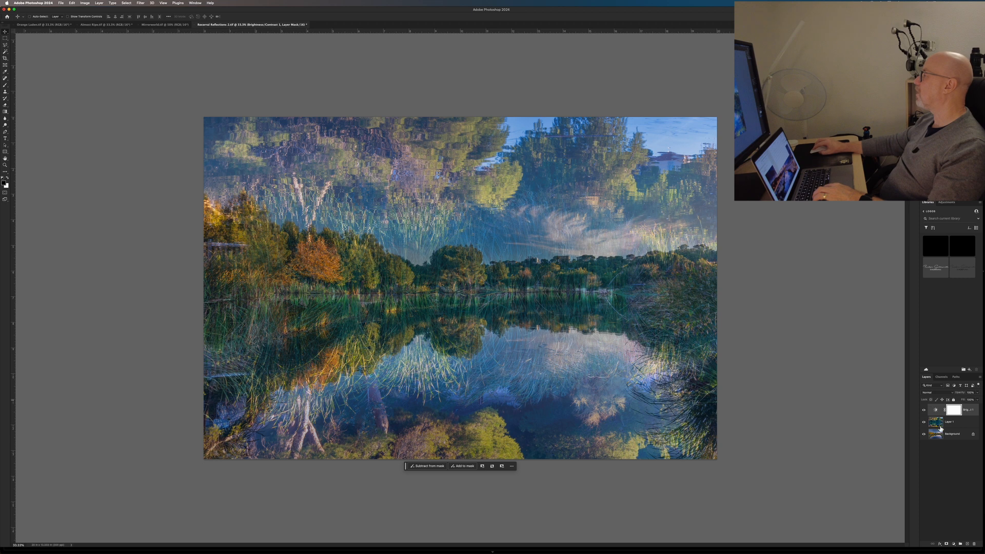
Add a Vibrance adjustment layer on top of the lake blend and slightly increase the colour saturation
{"action": "left_click", "coordinate": [947, 544]}
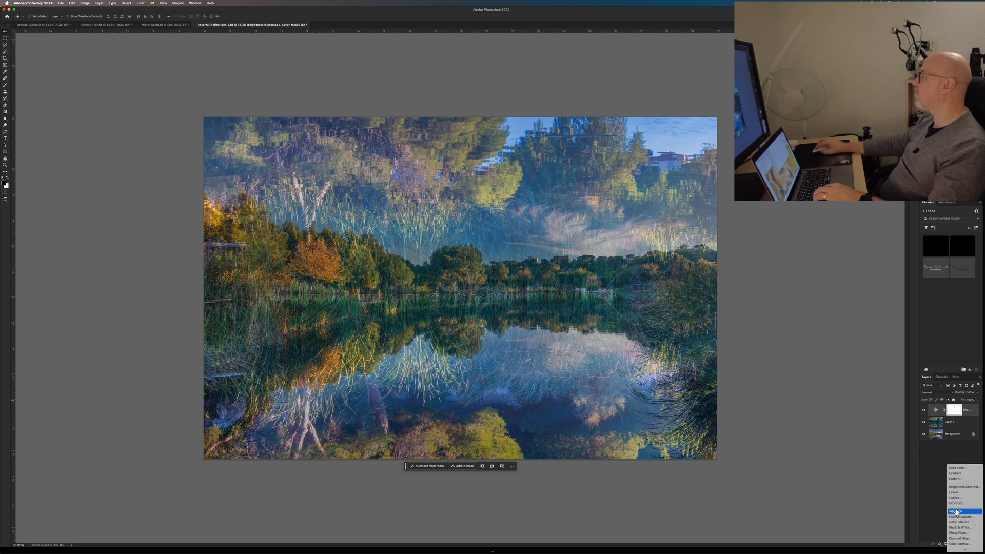
{"action": "left_click", "coordinate": [958, 512]}
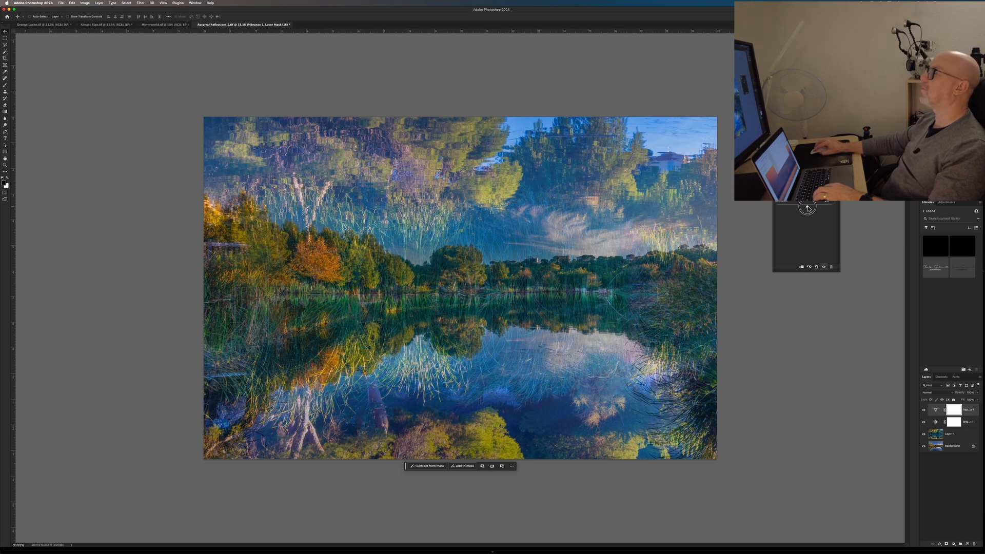
{"action": "left_click_drag", "start_coordinate": [809, 207], "coordinate": [809, 207]}
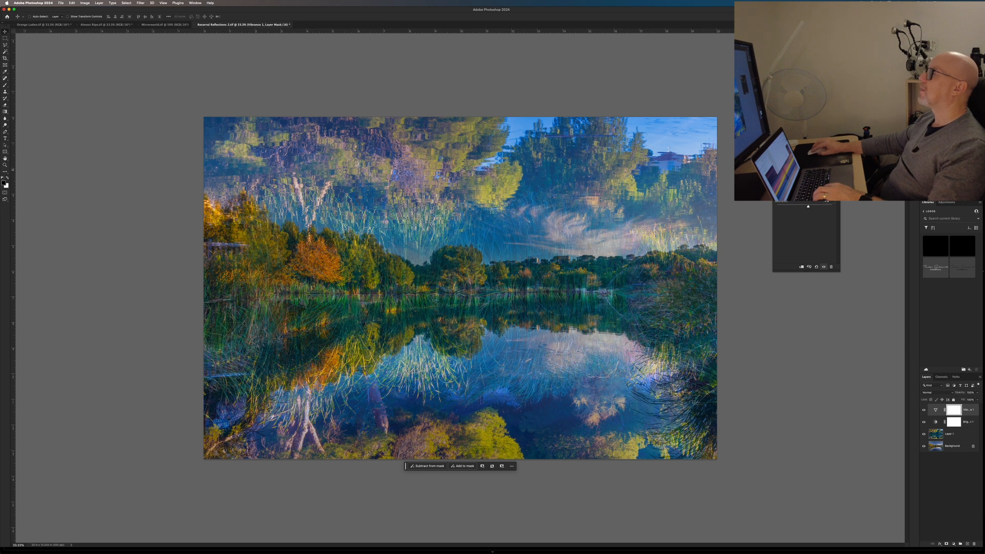
{"action": "left_click", "coordinate": [837, 173]}
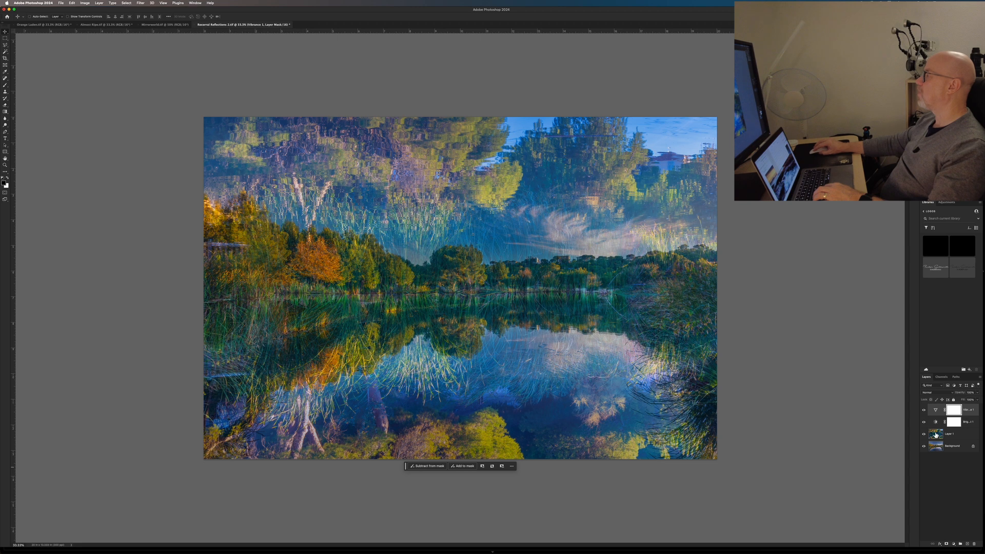
Flip the reed reflection layer vertically so the reeds and trees stand upright over the lake, and apply the transform
{"action": "left_click", "coordinate": [937, 434]}
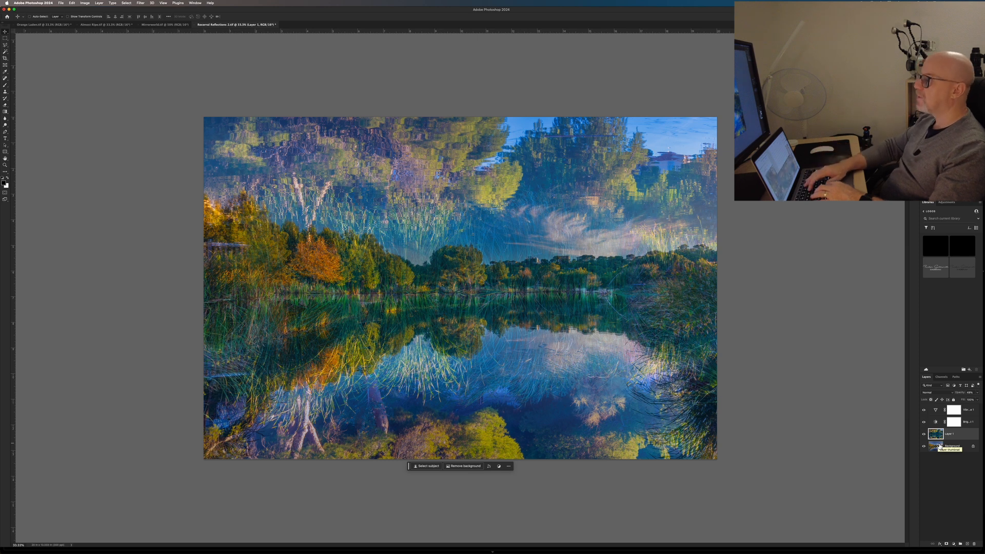
{"action": "key", "text": "super+t"}
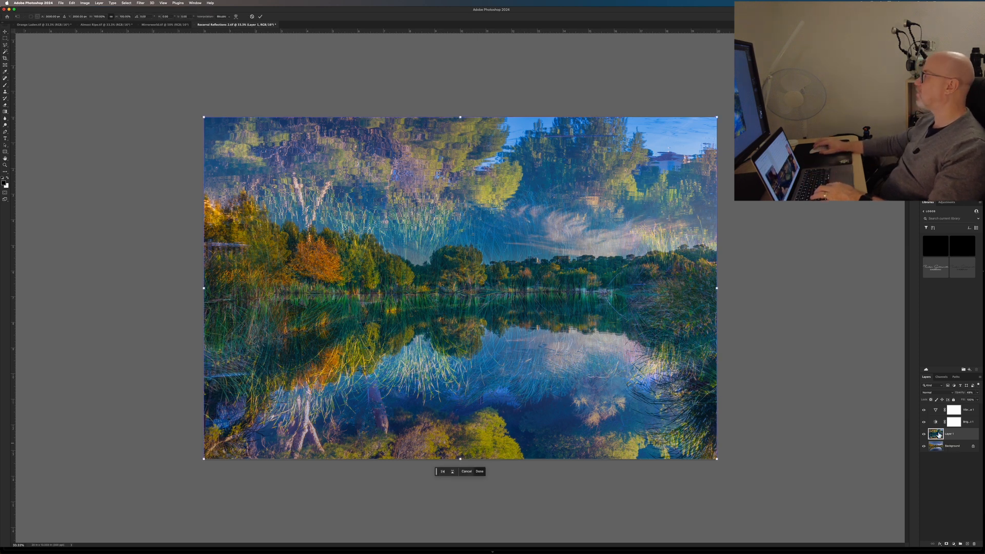
{"action": "left_click", "coordinate": [452, 473]}
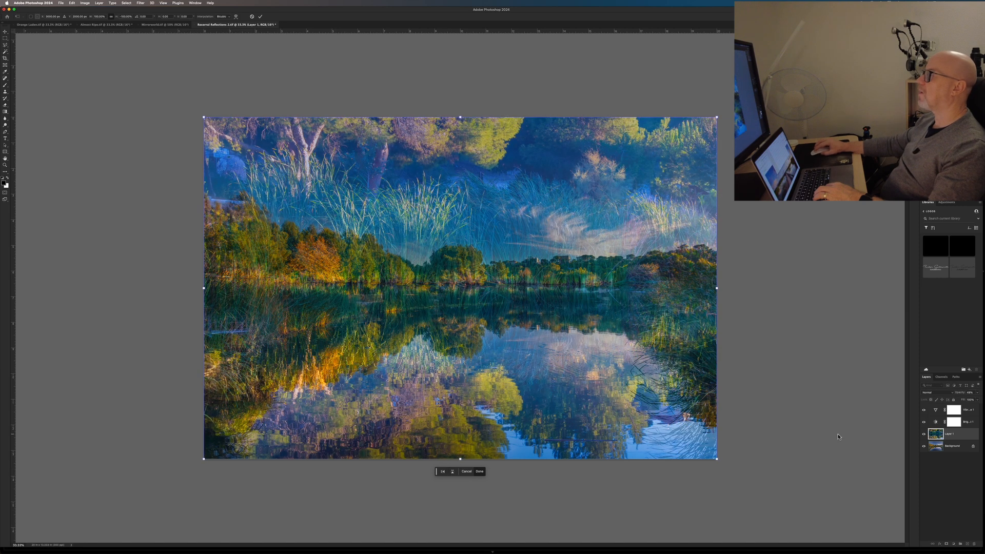
{"action": "left_click", "coordinate": [947, 487]}
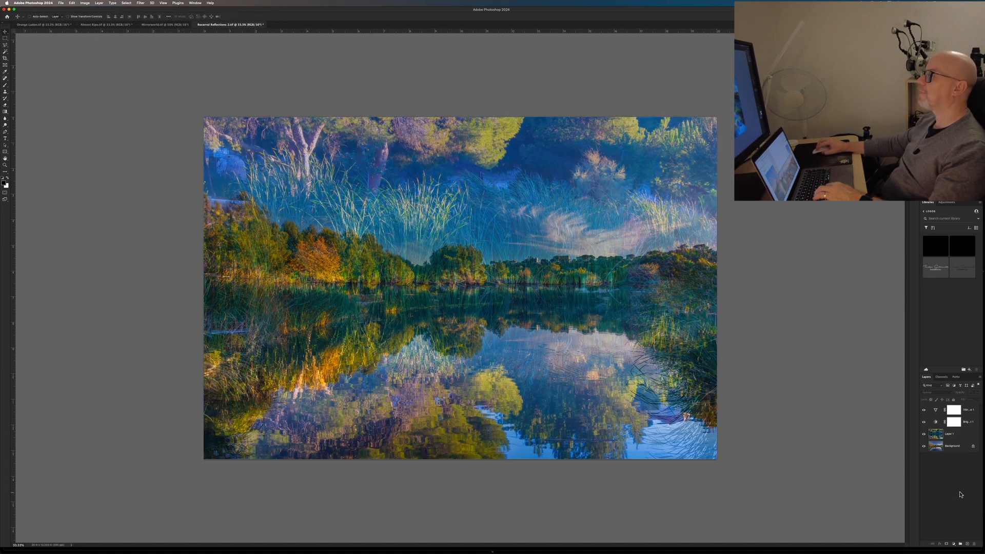
Raise the opacity of the flipped reed layer slightly to strengthen it against the lake landscape
{"action": "left_click", "coordinate": [941, 434]}
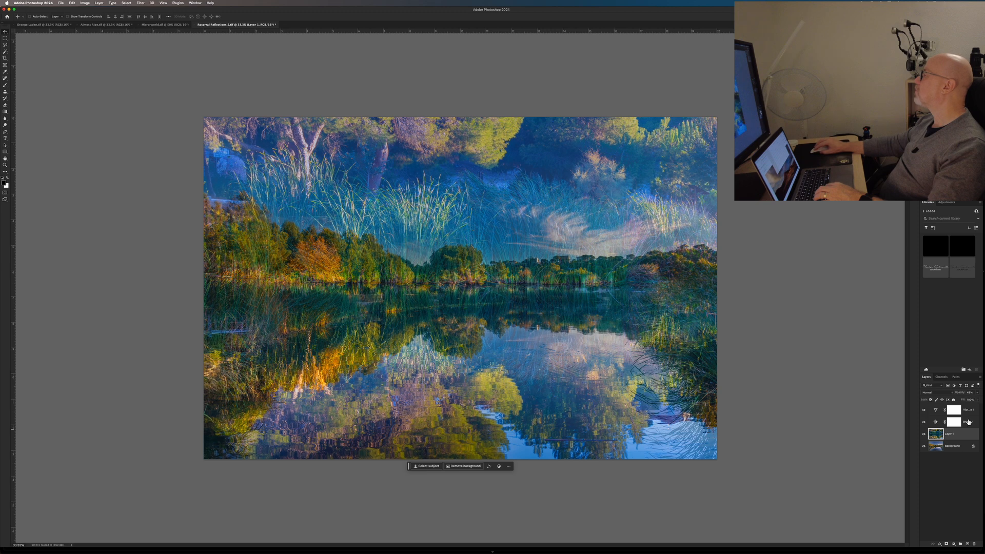
{"action": "left_click", "coordinate": [978, 393]}
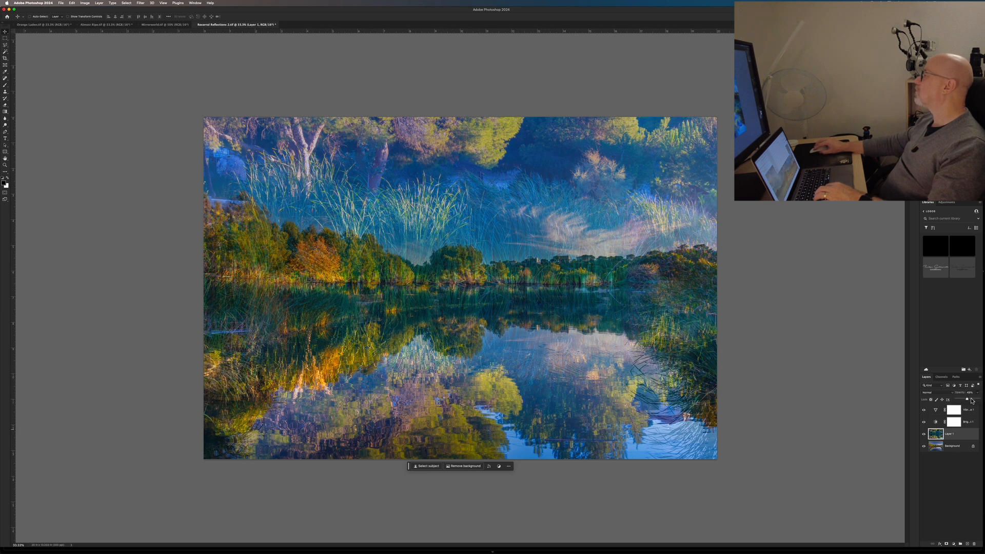
{"action": "left_click_drag", "start_coordinate": [966, 400], "coordinate": [970, 401]}
{"action": "left_click", "coordinate": [953, 488]}
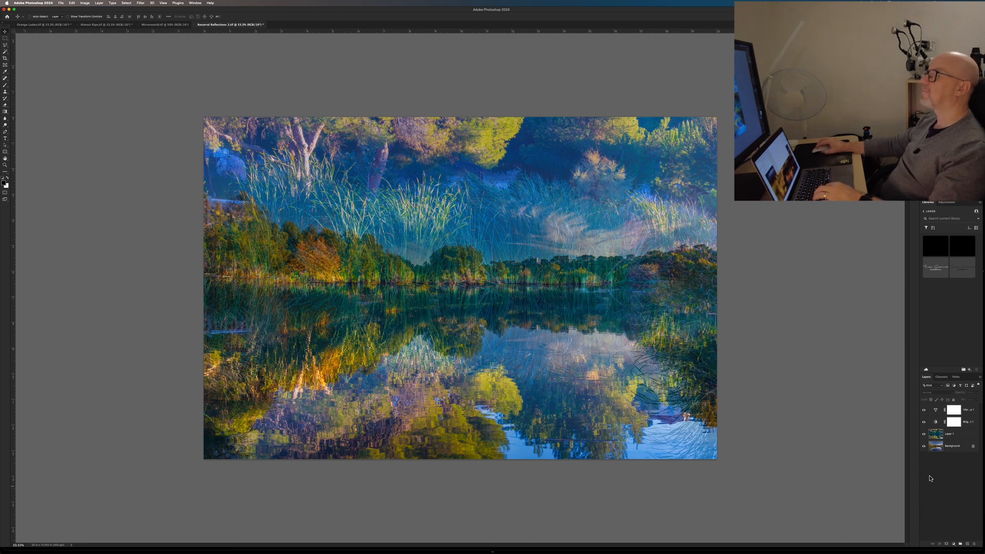
Reopen the existing Vibrance adjustment and reduce its saturation slightly
{"action": "left_click", "coordinate": [953, 410]}
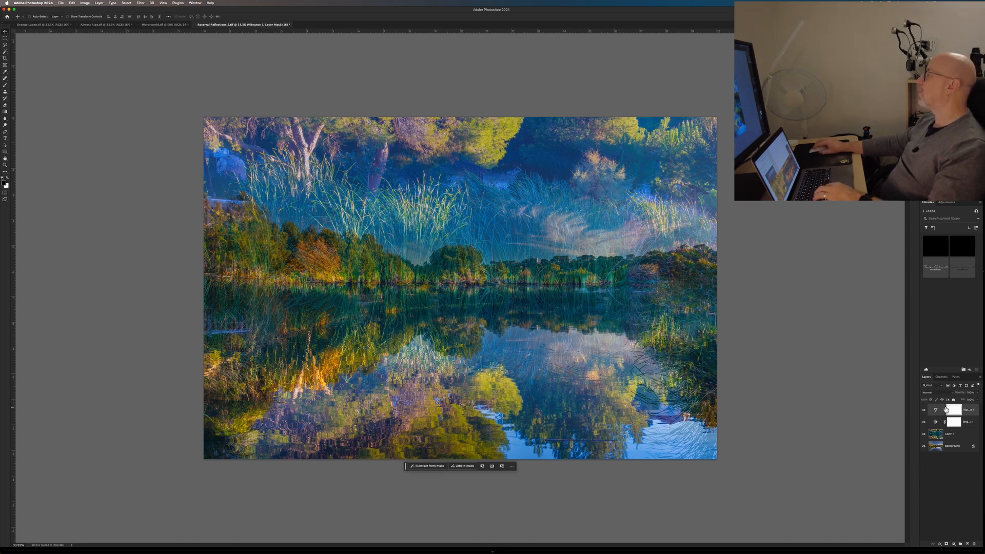
{"action": "double_click", "coordinate": [936, 409]}
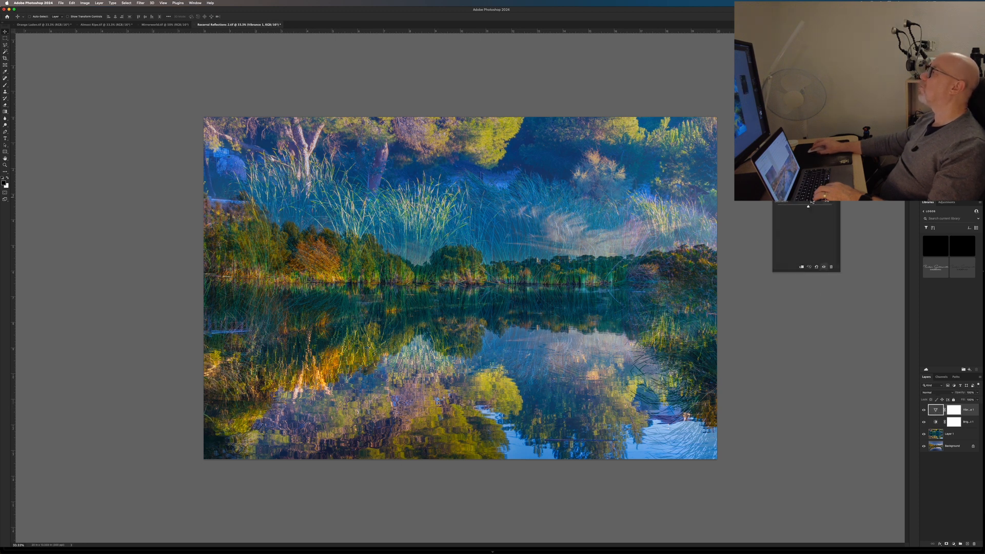
{"action": "left_click", "coordinate": [809, 207]}
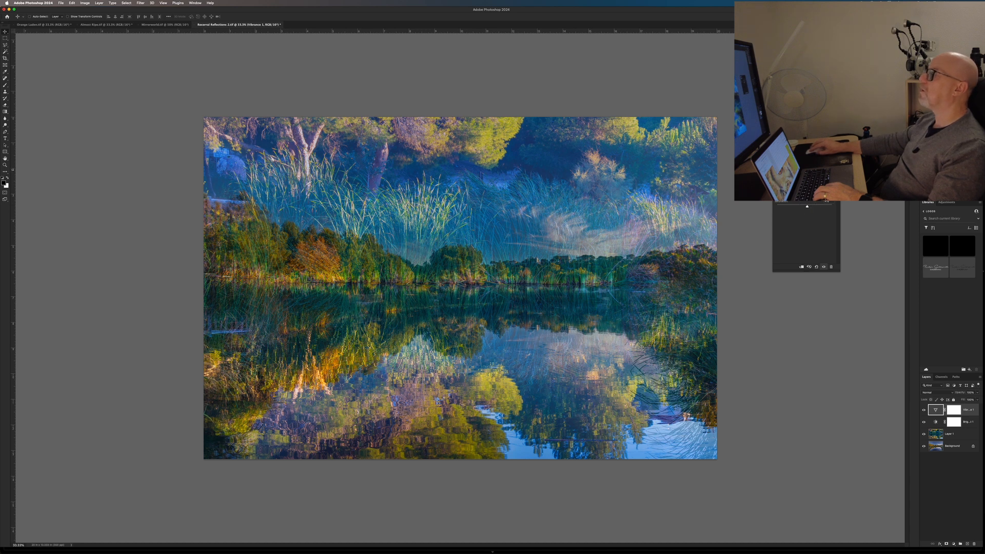
{"action": "left_click", "coordinate": [952, 489]}
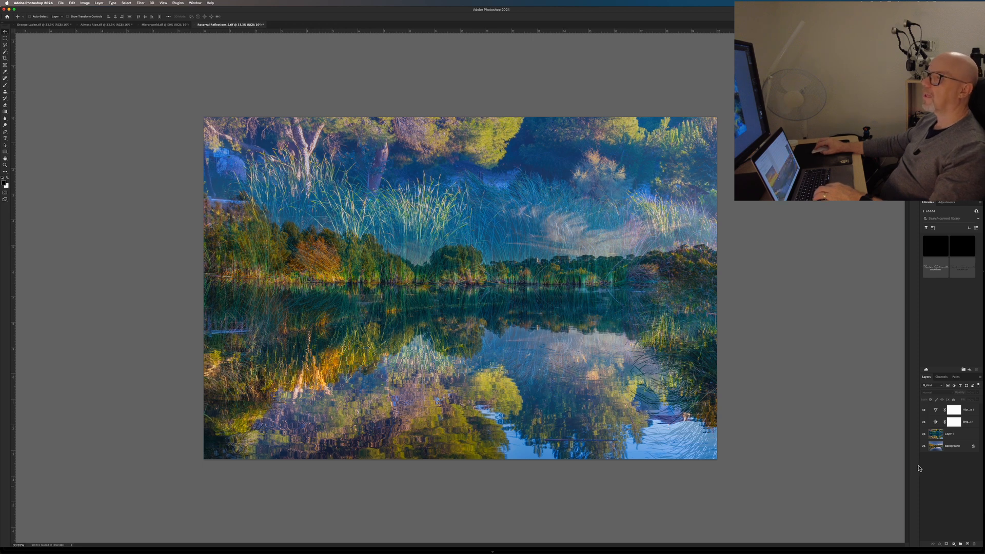
Add a Curves adjustment layer on top of the lake blend and pull the darker tones down slightly to deepen the shadows
{"action": "left_click", "coordinate": [955, 544]}
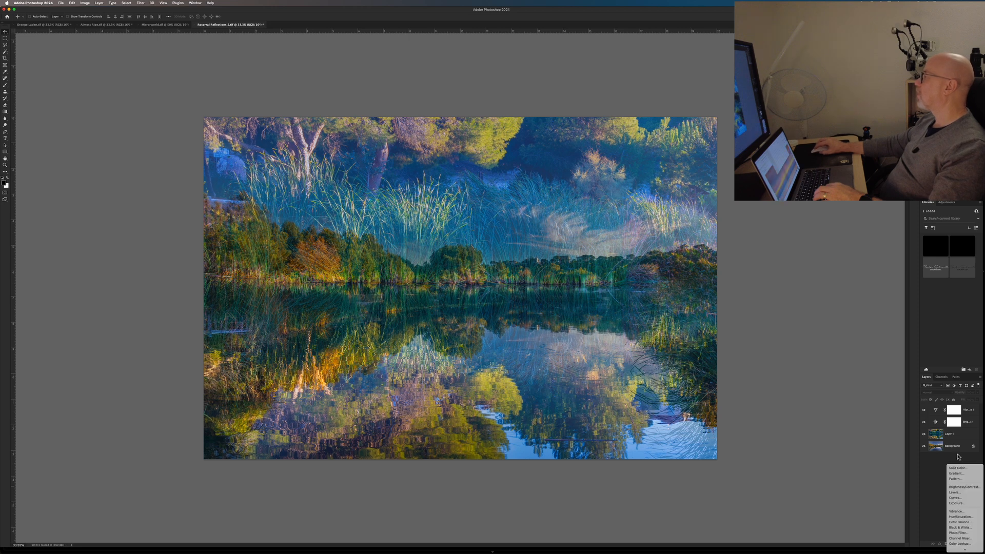
{"action": "left_click", "coordinate": [958, 502]}
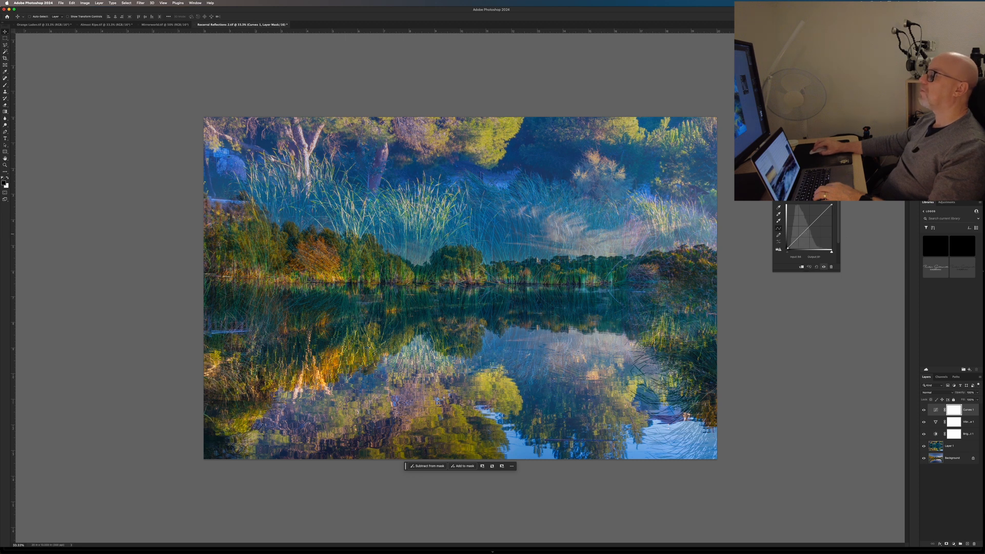
{"action": "left_click_drag", "start_coordinate": [803, 233], "coordinate": [802, 235]}
{"action": "left_click_drag", "start_coordinate": [803, 235], "coordinate": [803, 236]}
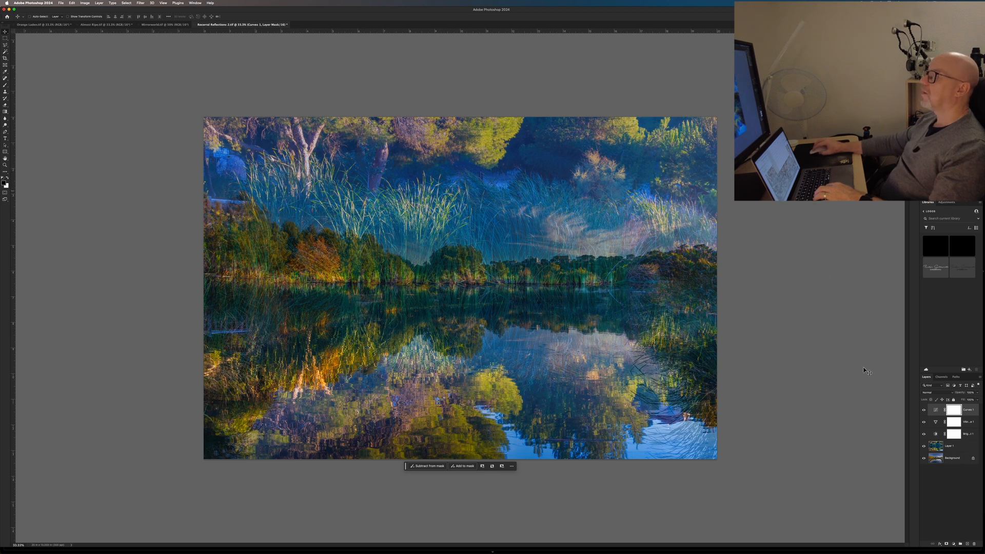
{"action": "left_click", "coordinate": [960, 497]}
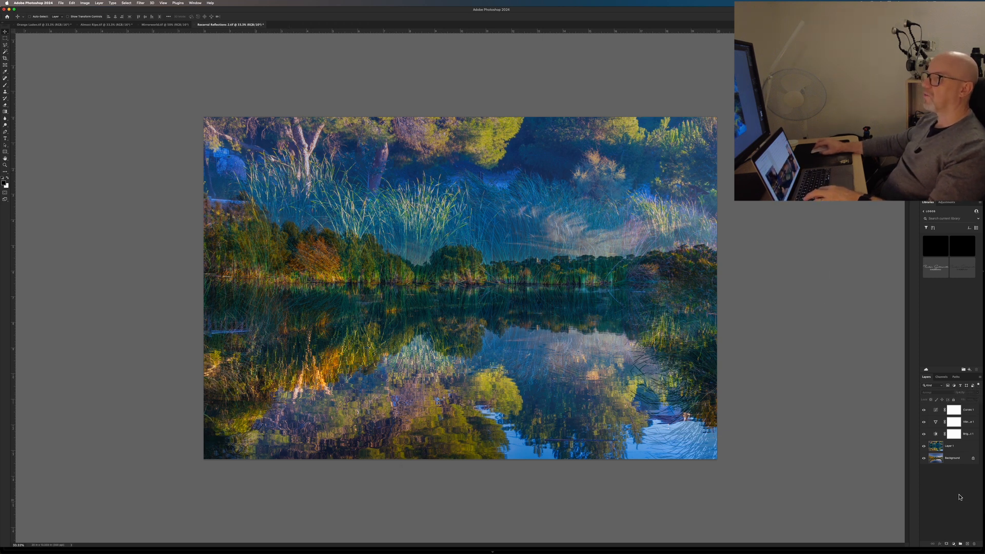